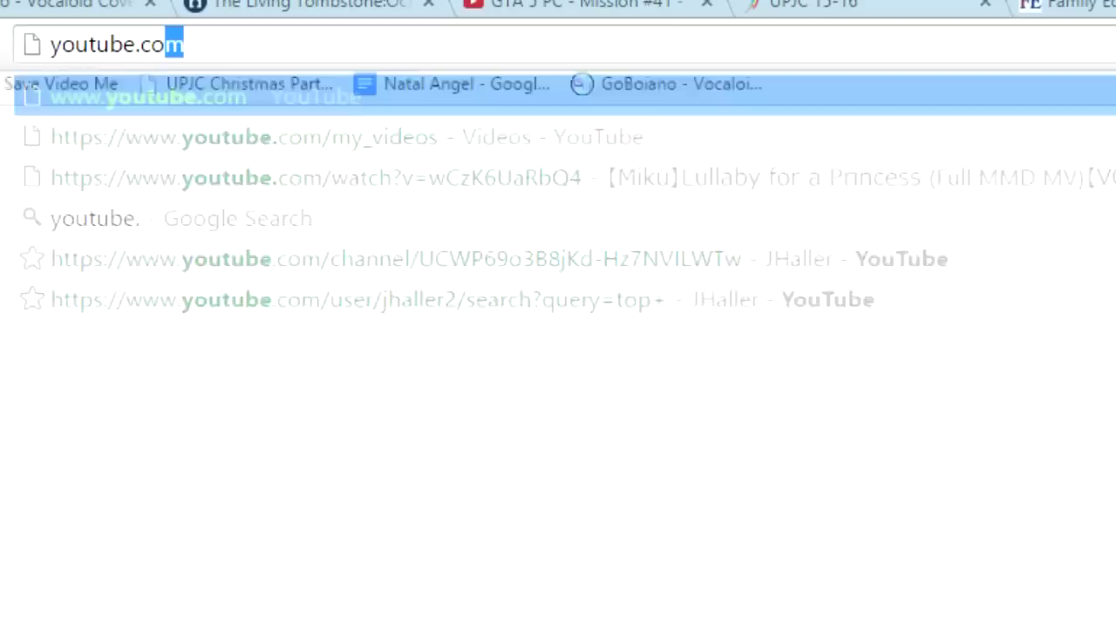
- Open youtube.com and search for 'flashlight instrumental'
{"action": "key", "text": "Return"}
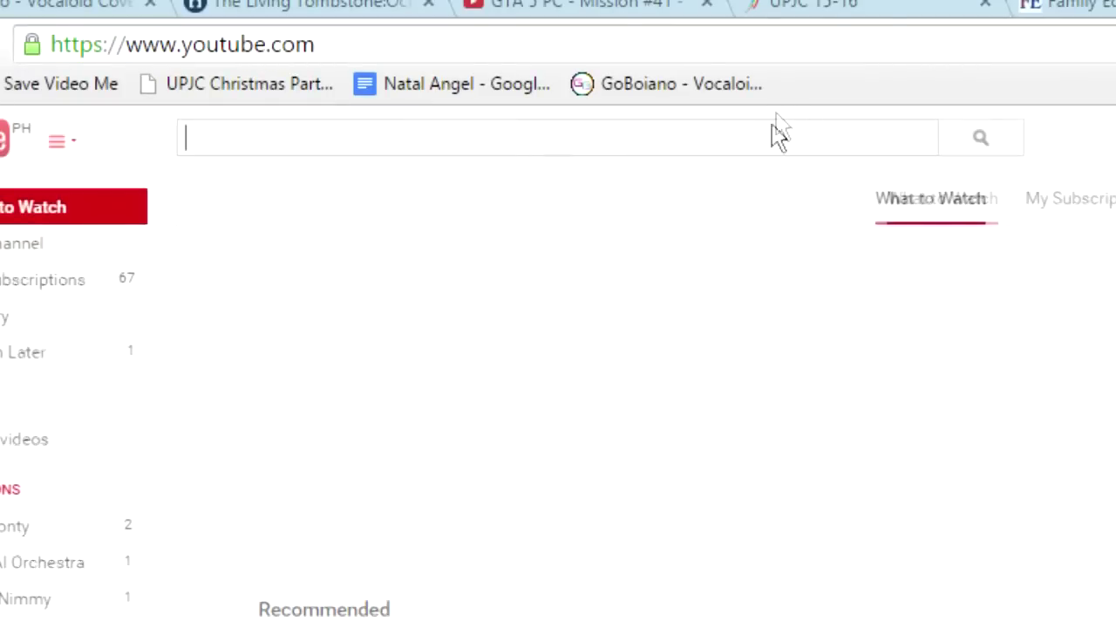
{"action": "type", "text": "flashlight instrumental"}
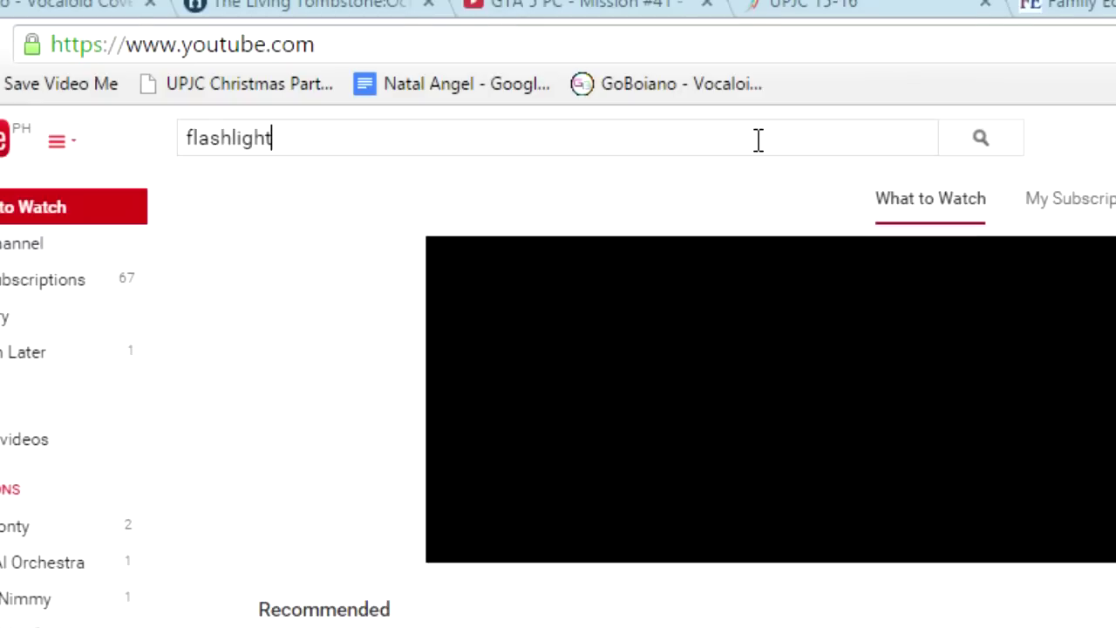
{"action": "key", "text": "Return"}
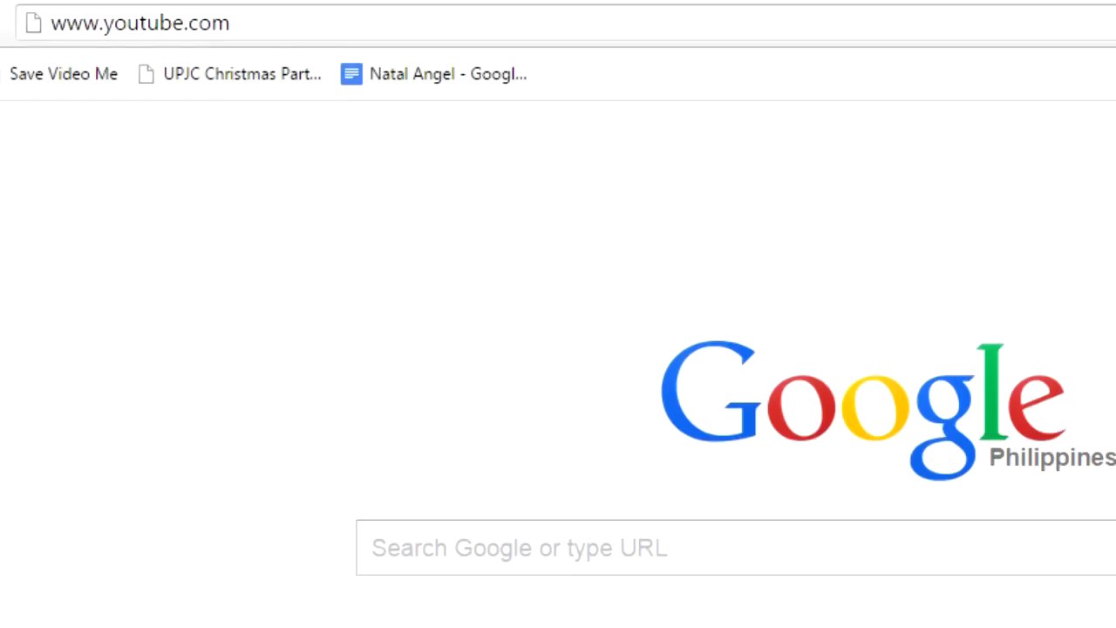
- Load the YouTube home page and enter 'flashlight vsq' in the search box
{"action": "key", "text": "Return"}
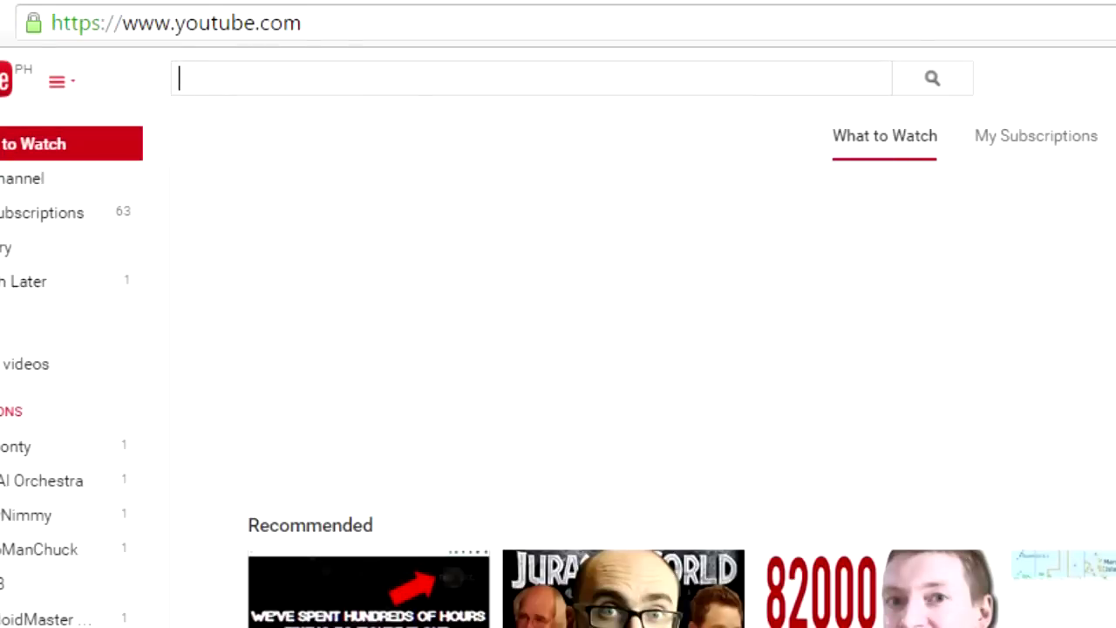
{"action": "type", "text": "flashlight vsq"}
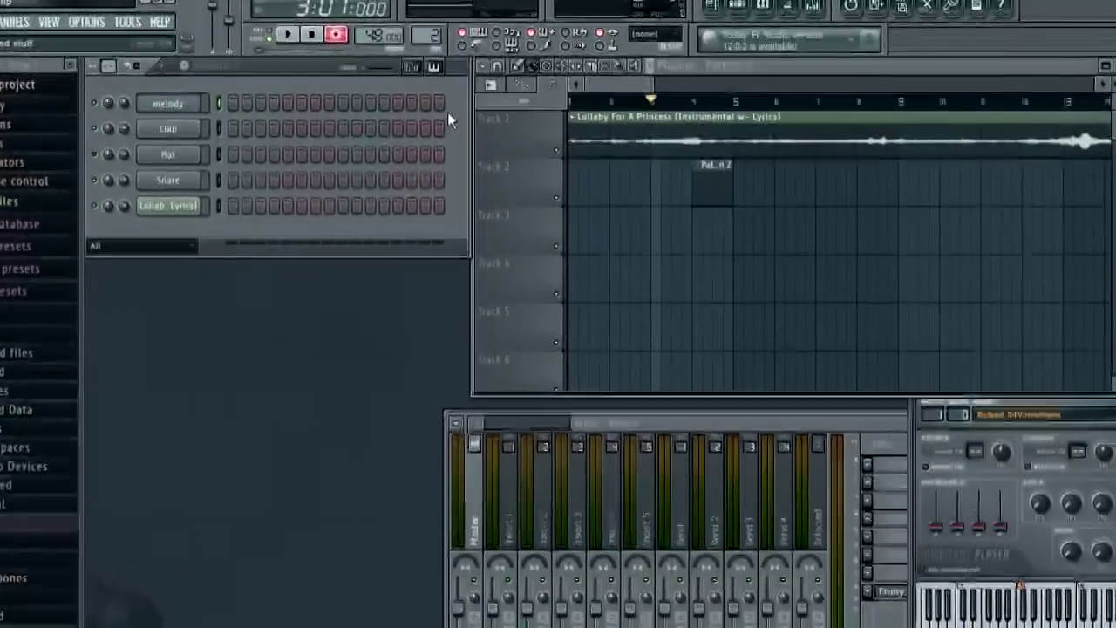
- Play the Lullaby For A Princess instrumental with the Pattern 2 piano melody
{"action": "key", "text": "space"}
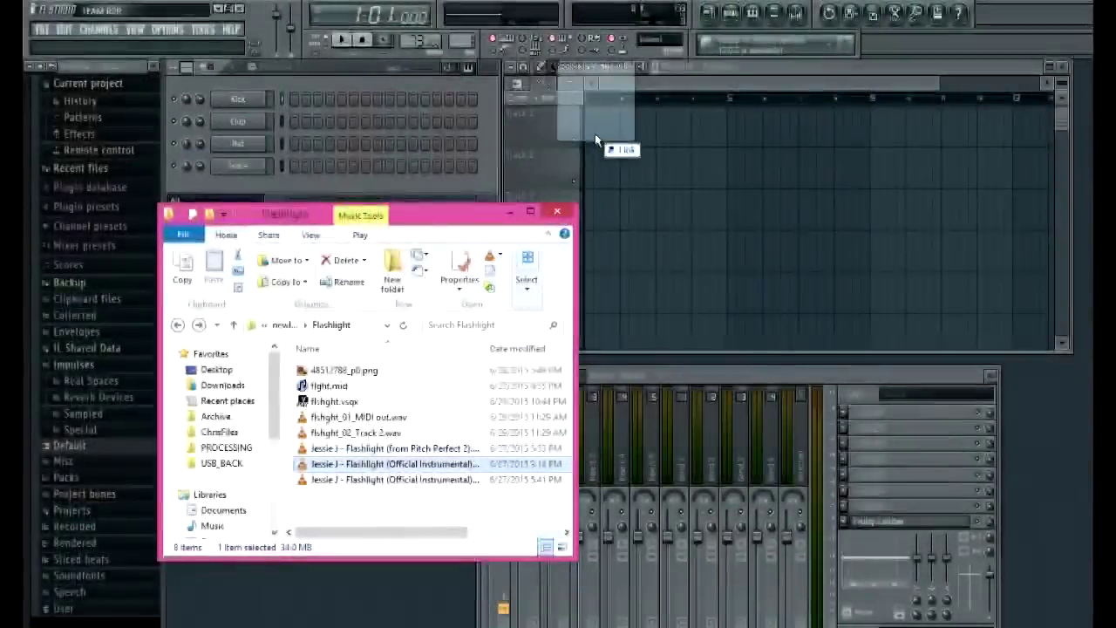
- Place the Flashlight instrumental, fshight_01_MIDI out and fshight_02_Track 2 on Playlist tracks 1–3
{"action": "left_click_drag", "start_coordinate": [610, 149], "coordinate": [683, 125]}
{"action": "key", "text": "alt+Tab"}
{"action": "left_click_drag", "start_coordinate": [296, 356], "coordinate": [700, 169]}
{"action": "key", "text": "alt+Tab"}
{"action": "left_click_drag", "start_coordinate": [261, 294], "coordinate": [624, 209]}
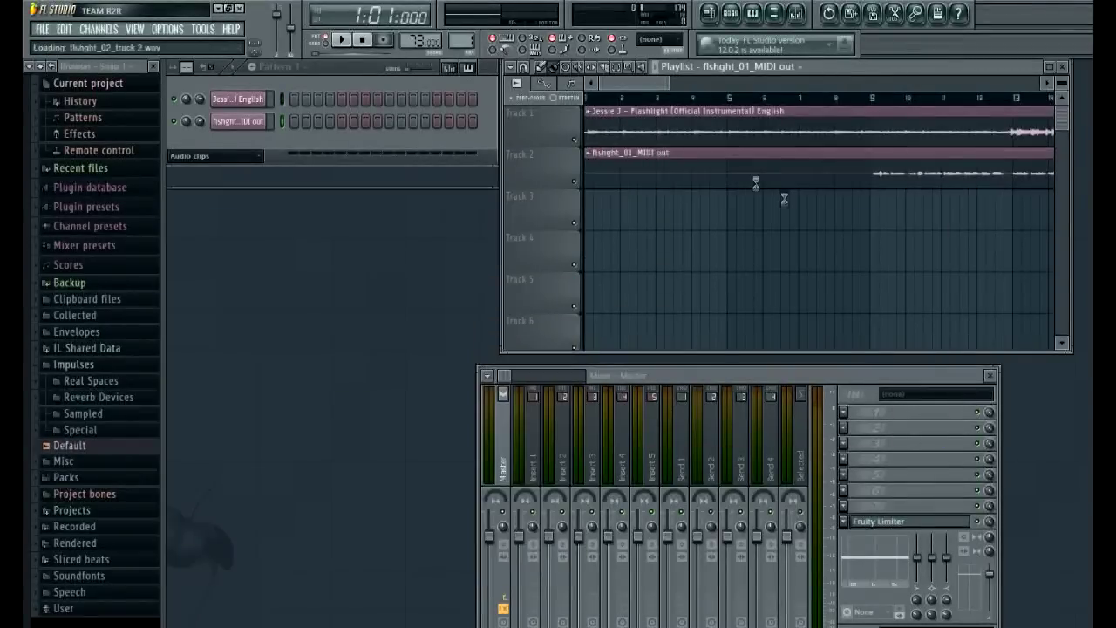
{"action": "left_click_drag", "start_coordinate": [595, 83], "coordinate": [621, 88]}
- Play the arrangement, then shift the Track 1 instrumental clip slightly earlier
{"action": "key", "text": "space"}
{"action": "scroll", "coordinate": [824, 105], "scroll_direction": "right", "scroll_amount": 3}
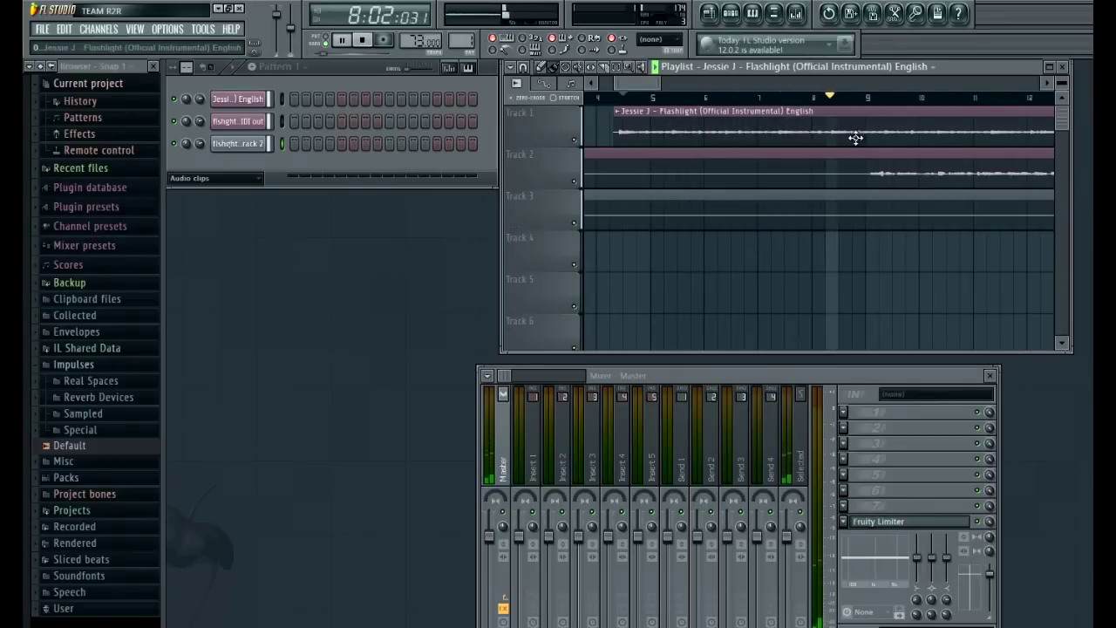
{"action": "key", "text": "space"}
{"action": "left_click_drag", "start_coordinate": [616, 84], "coordinate": [631, 85]}
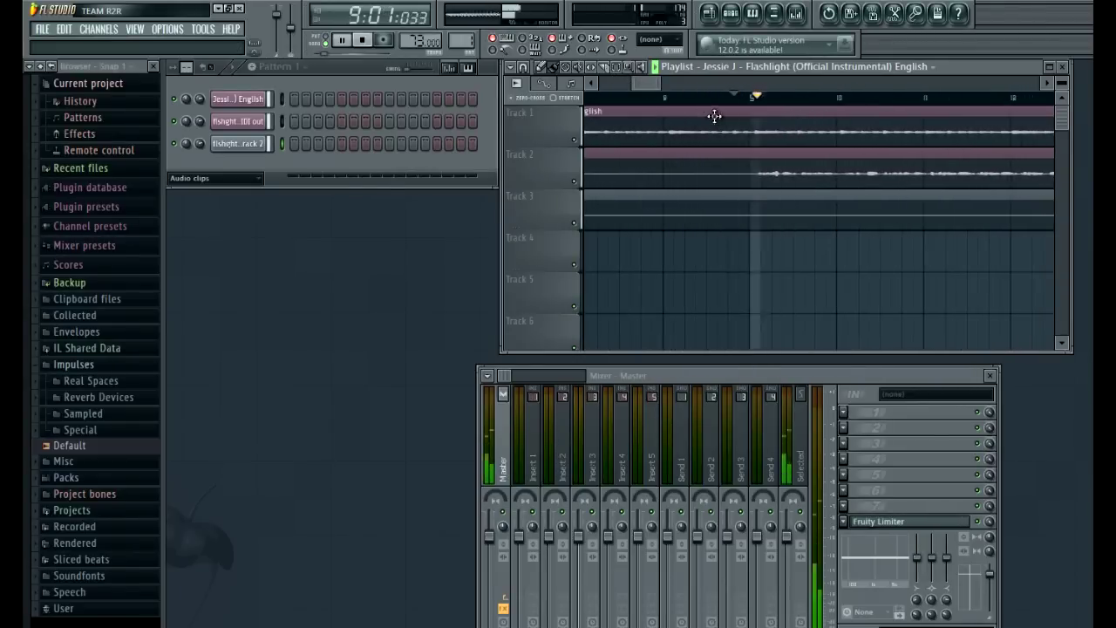
{"action": "left_click_drag", "start_coordinate": [714, 116], "coordinate": [736, 128]}
{"action": "left_click_drag", "start_coordinate": [671, 85], "coordinate": [666, 81]}
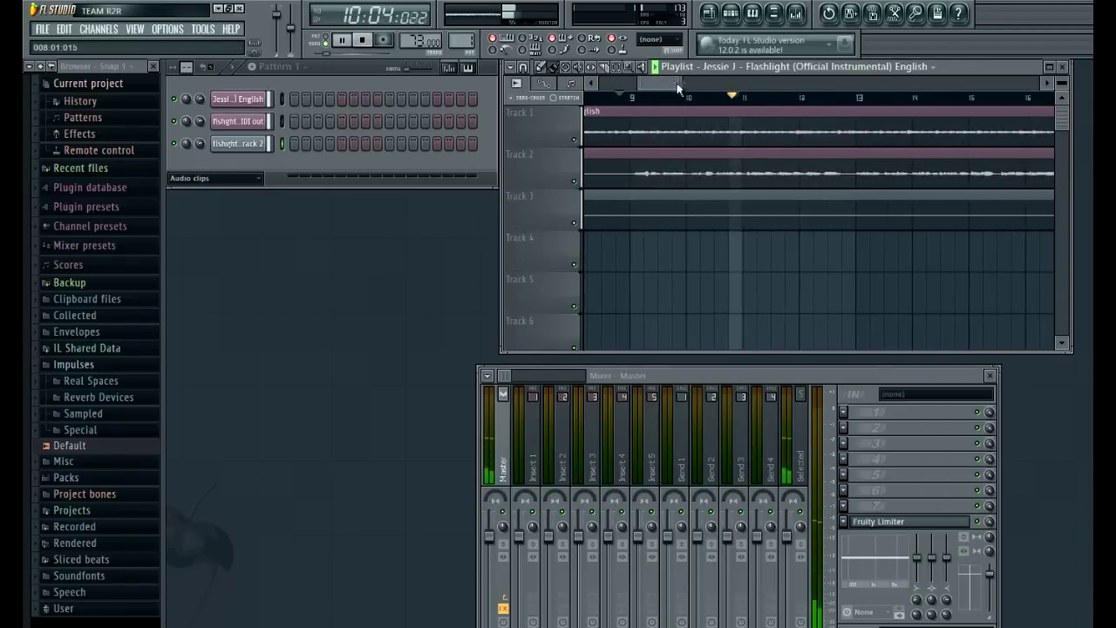
{"action": "double_click", "coordinate": [985, 153]}
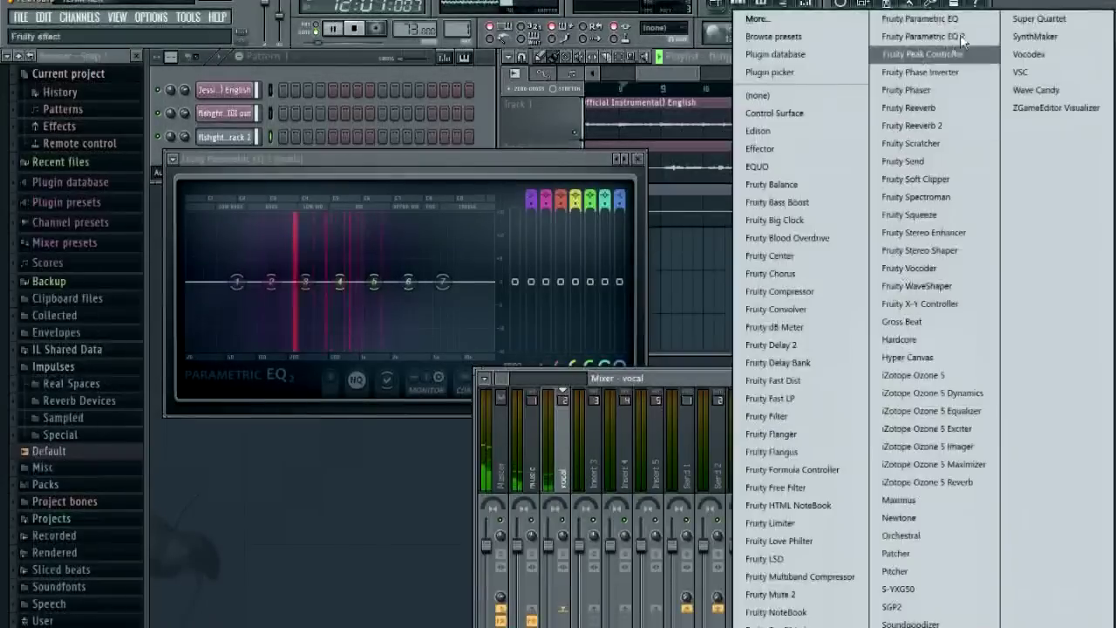
- Add Parametric EQ 2 to the vocal, dip music band 4 near 714 Hz, and open the Send 1 reverb
{"action": "left_click", "coordinate": [958, 37]}
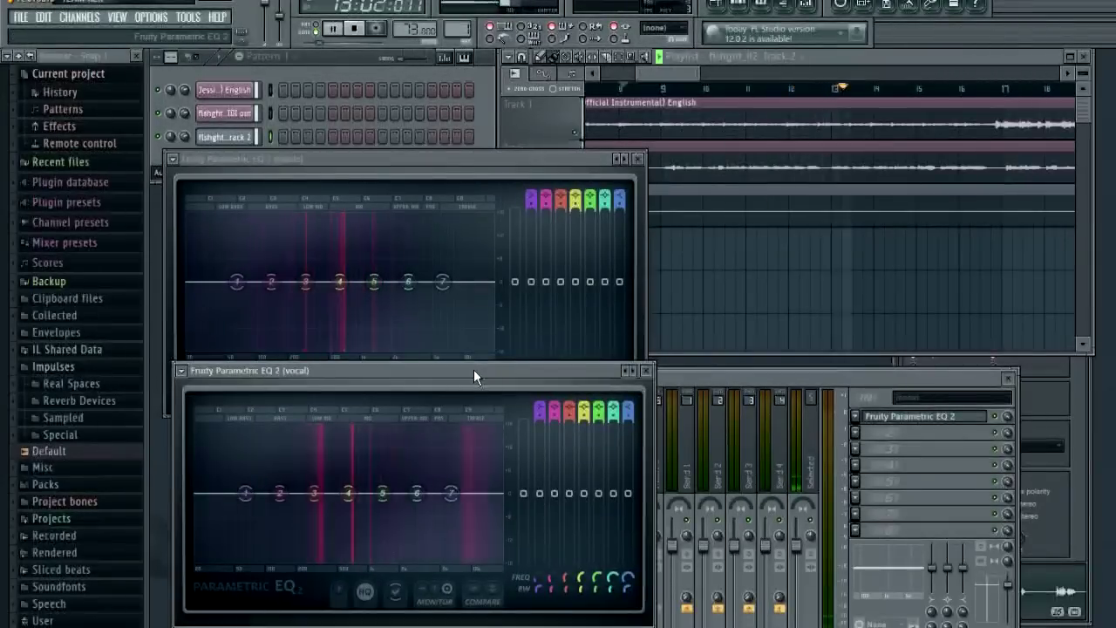
{"action": "left_click", "coordinate": [506, 180]}
{"action": "left_click", "coordinate": [700, 92]}
{"action": "left_click_drag", "start_coordinate": [339, 281], "coordinate": [347, 293]}
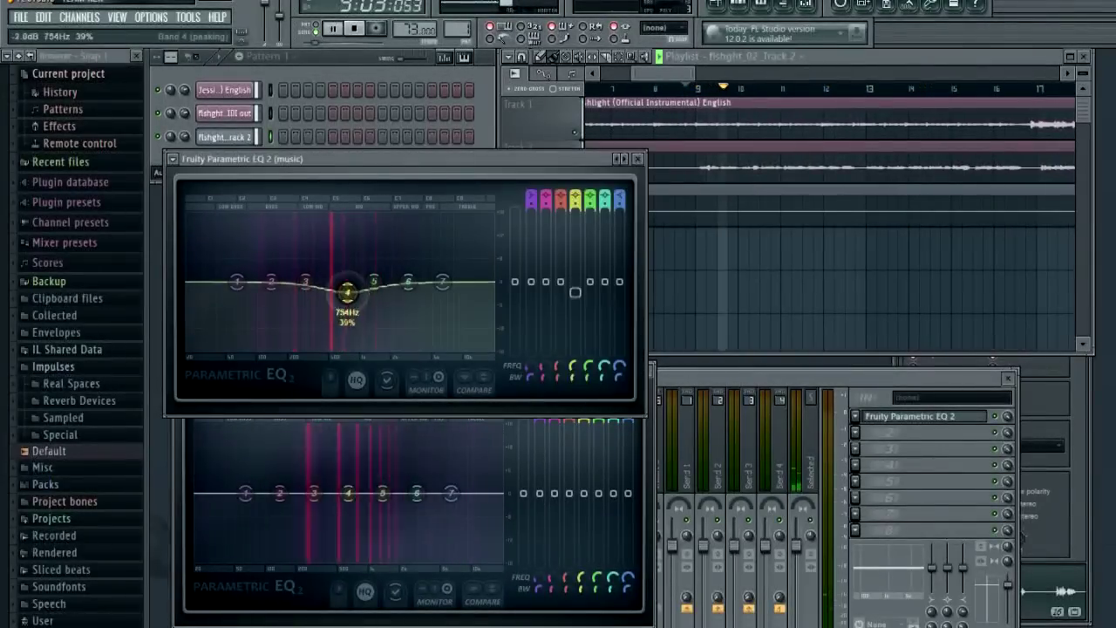
{"action": "left_click_drag", "start_coordinate": [346, 338], "coordinate": [351, 301]}
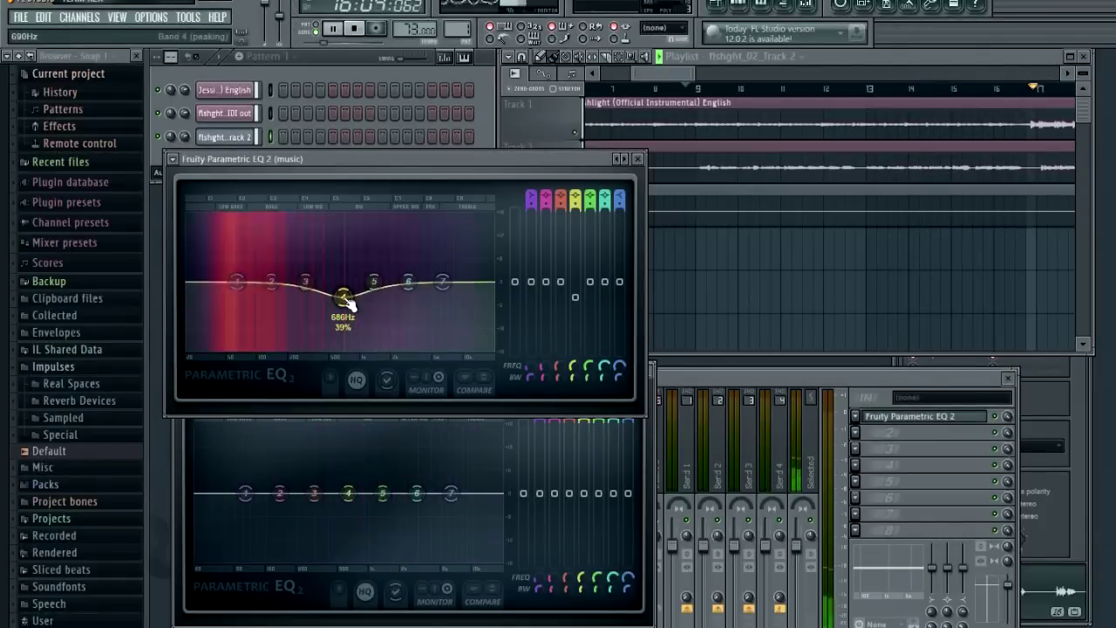
{"action": "left_click", "coordinate": [683, 489]}
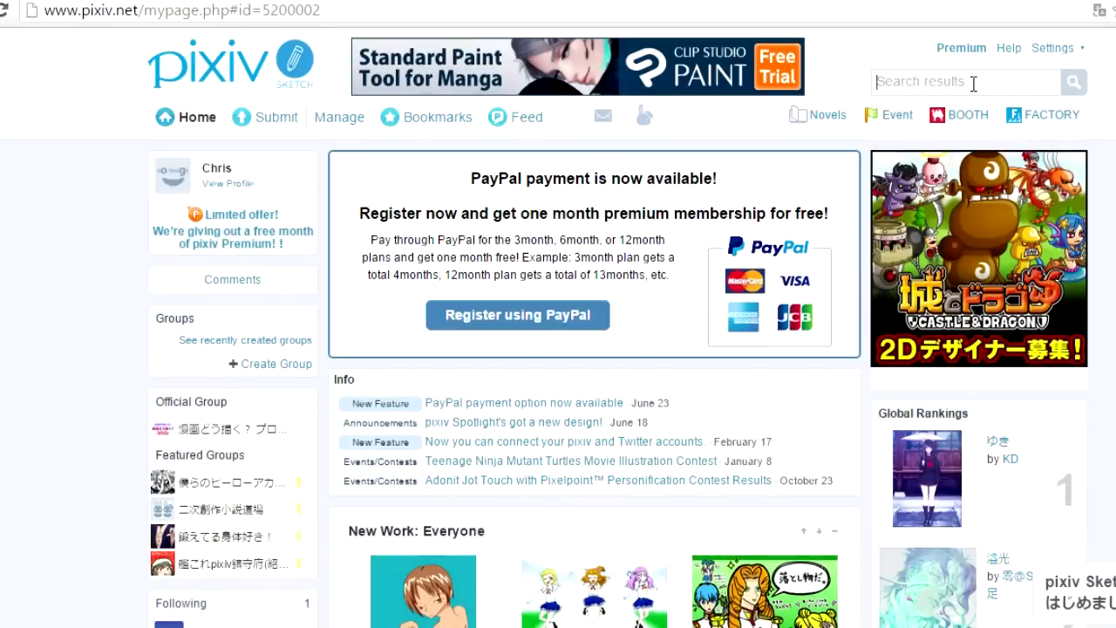
- Search pixiv for 'oliver' and scroll down through the tag results
{"action": "key", "text": "Return"}
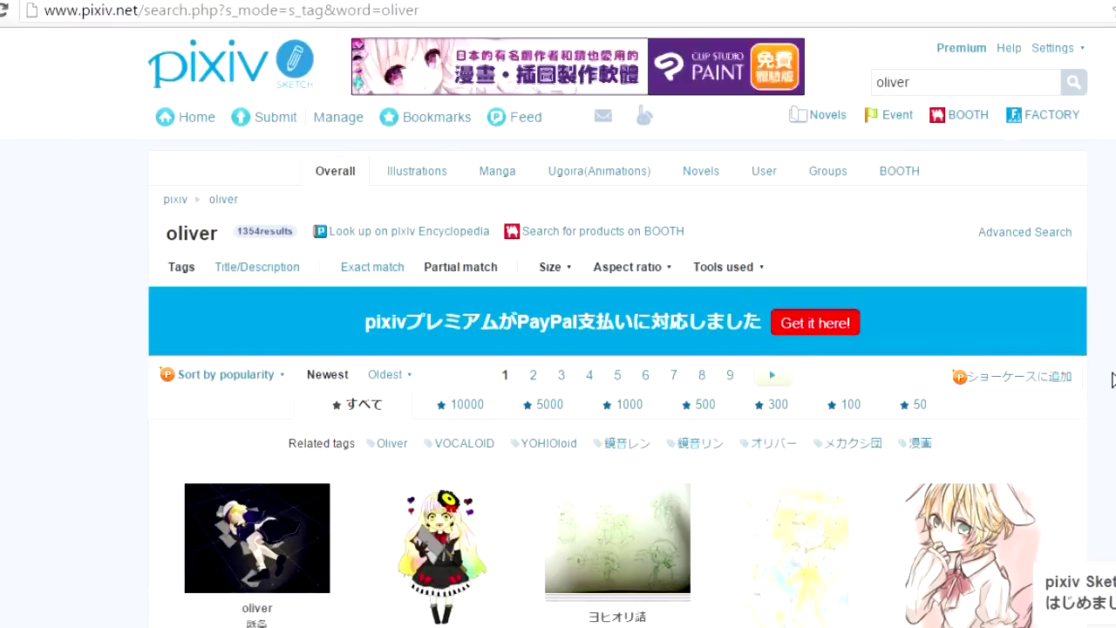
{"action": "scroll", "coordinate": [1114, 385], "scroll_direction": "down", "scroll_amount": 7}
{"action": "scroll", "coordinate": [1114, 384], "scroll_direction": "down", "scroll_amount": 1}
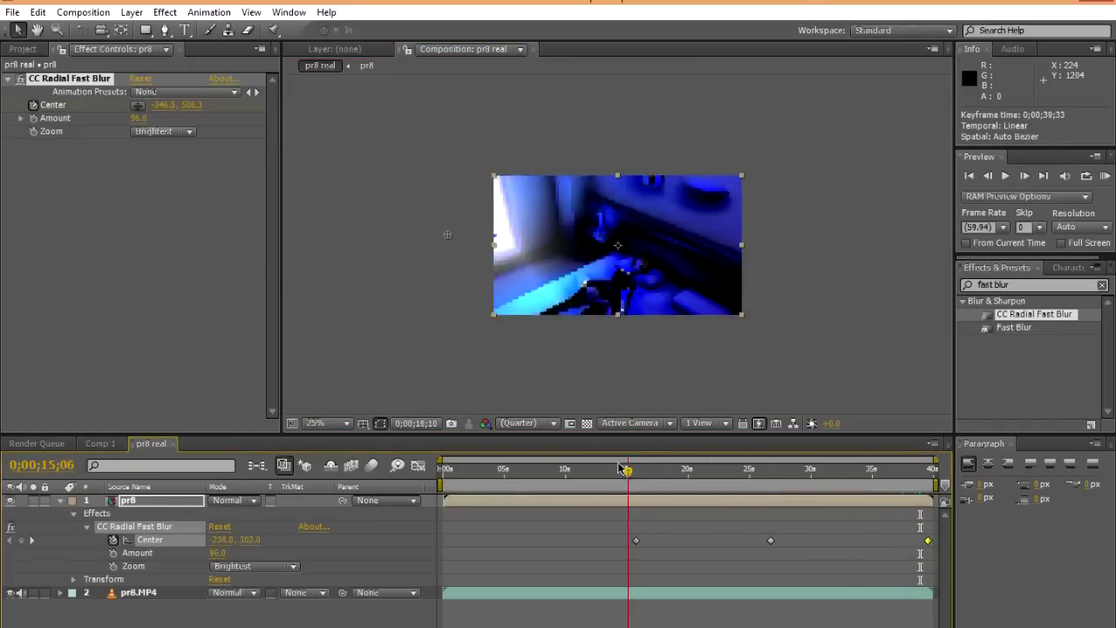
- At about 18 s, pull the Window's Corner Pin lower-left and upper-right corners outward, then preview
{"action": "left_click_drag", "start_coordinate": [623, 469], "coordinate": [669, 470]}
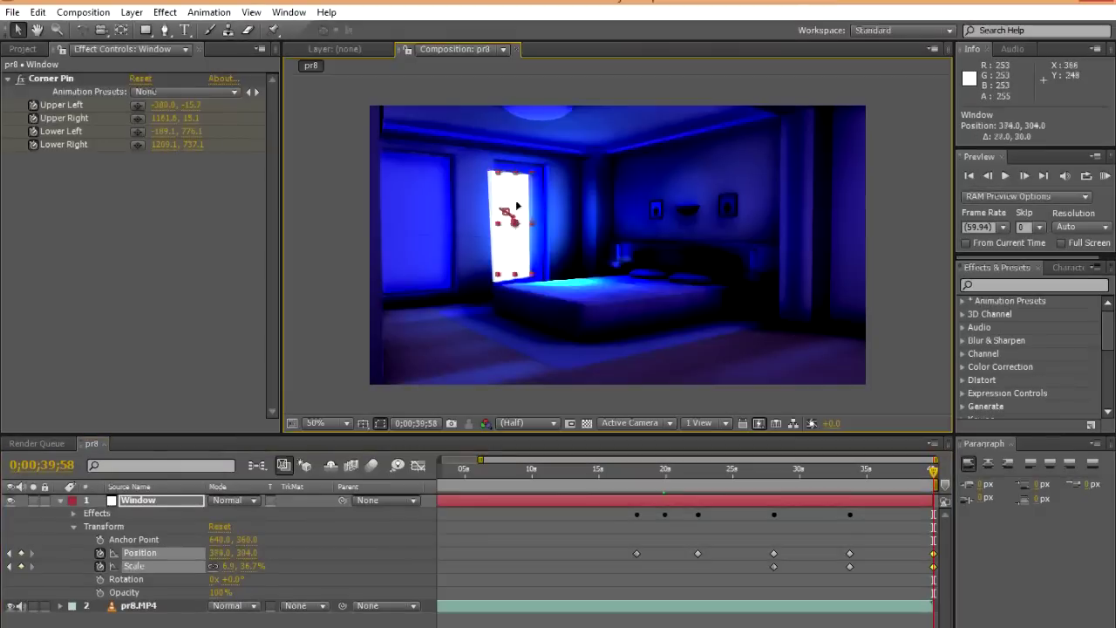
{"action": "left_click", "coordinate": [51, 81]}
{"action": "key", "text": "period"}
{"action": "left_click_drag", "start_coordinate": [393, 305], "coordinate": [373, 330]}
{"action": "left_click_drag", "start_coordinate": [467, 91], "coordinate": [474, 80]}
{"action": "left_click_drag", "start_coordinate": [395, 121], "coordinate": [397, 162]}
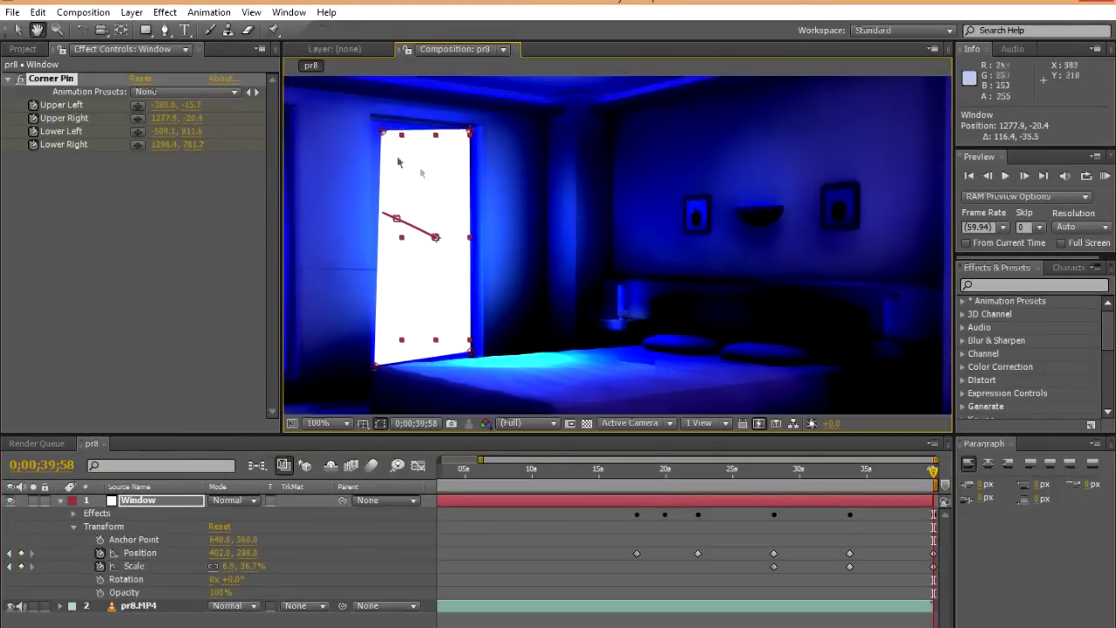
{"action": "key", "text": "comma"}
{"action": "key", "text": "KP_0"}
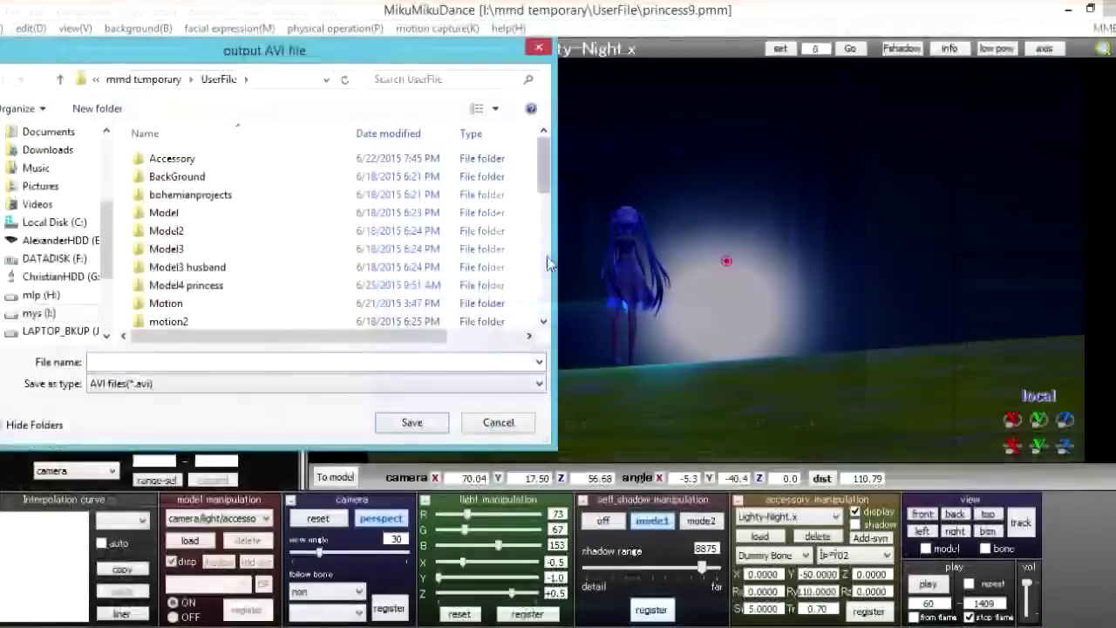
- Name the AVI output pr9 and render frames 60–1409 at 30 fps
{"action": "type", "text": "pr9"}
{"action": "left_click", "coordinate": [406, 421]}
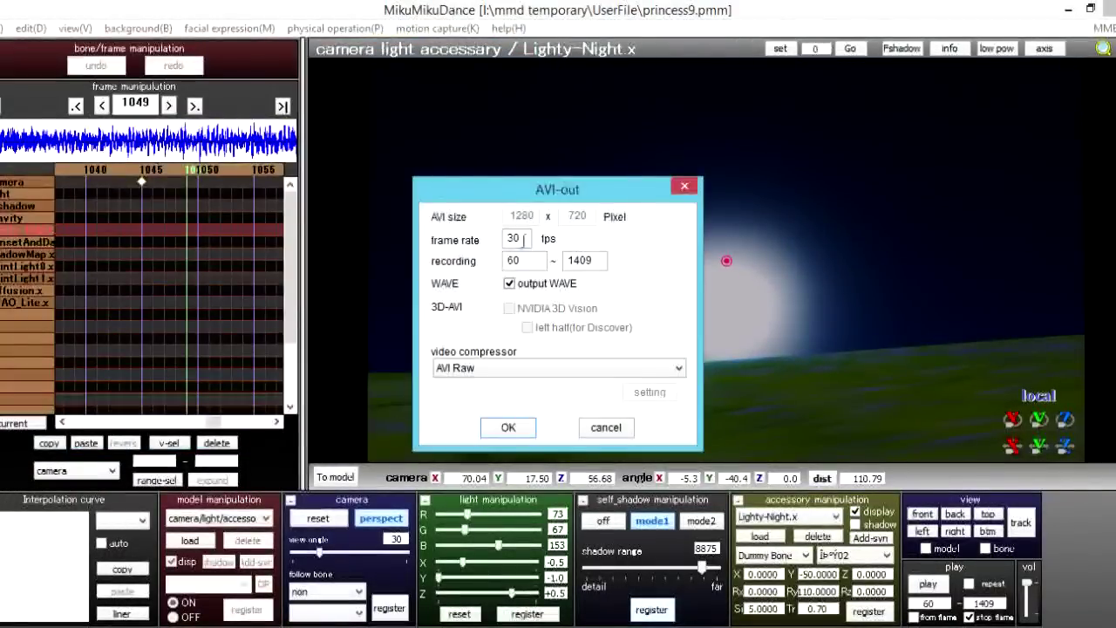
{"action": "left_click", "coordinate": [508, 427]}
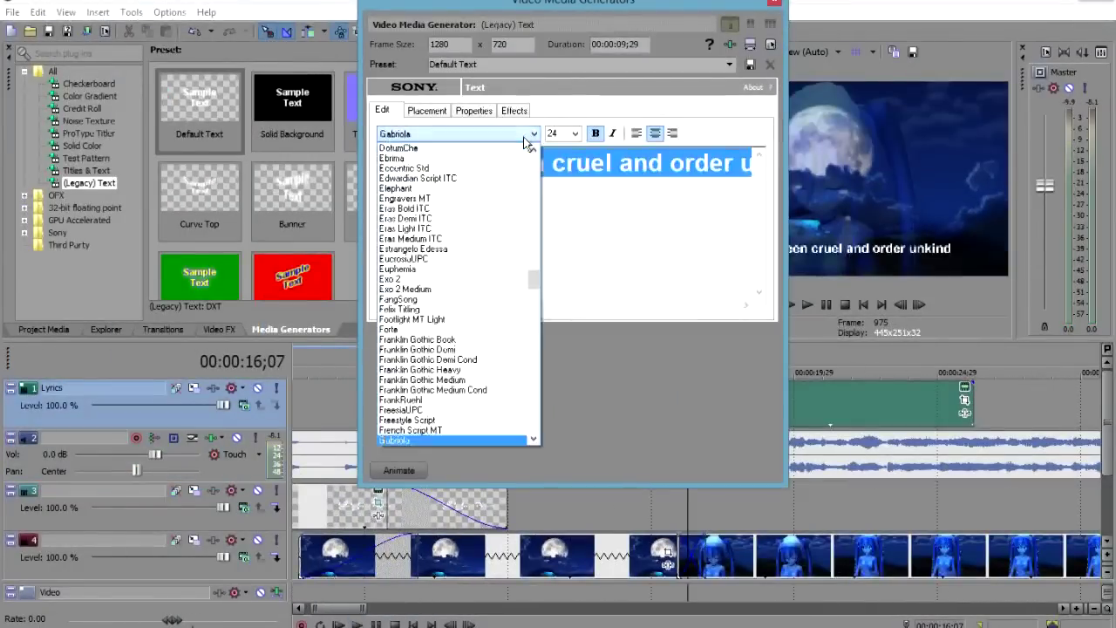
- Finish the lyric text's Pan/Crop adjustment and return to the start of the Lyrics clip
{"action": "scroll", "coordinate": [508, 289], "scroll_direction": "down", "scroll_amount": 5}
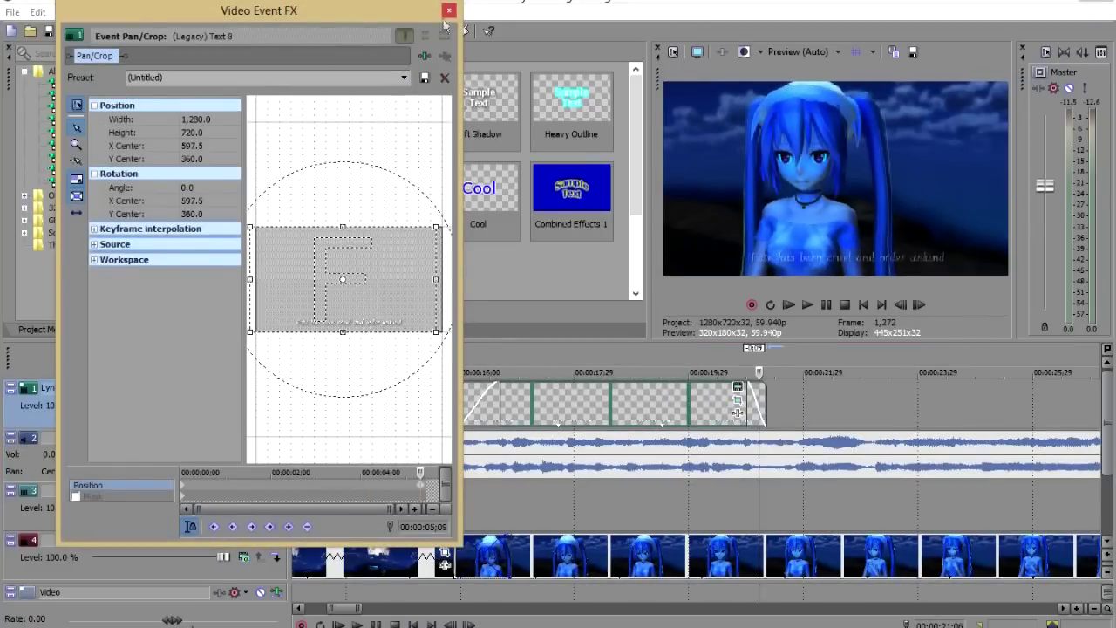
{"action": "left_click", "coordinate": [448, 11]}
{"action": "left_click", "coordinate": [455, 403]}
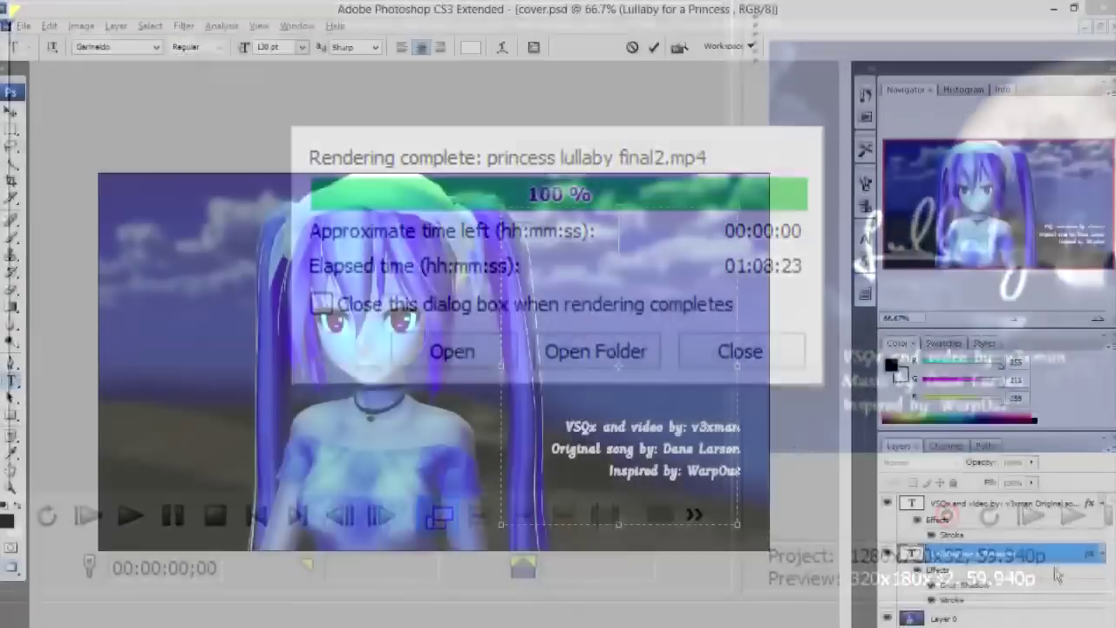
- Type the Photoshop cover title 'Lullaby / for a / Princess' on three lines
{"action": "type", "text": "Lullaby"}
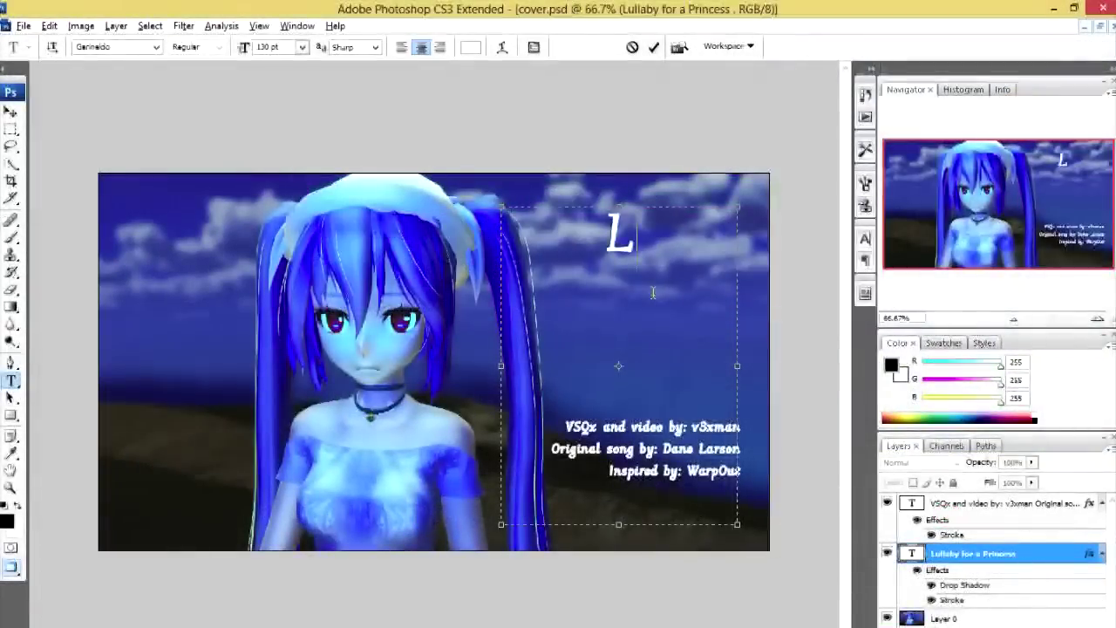
{"action": "key", "text": "Return"}
{"action": "type", "text": "for a"}
{"action": "key", "text": "Return"}
{"action": "type", "text": "Princess"}
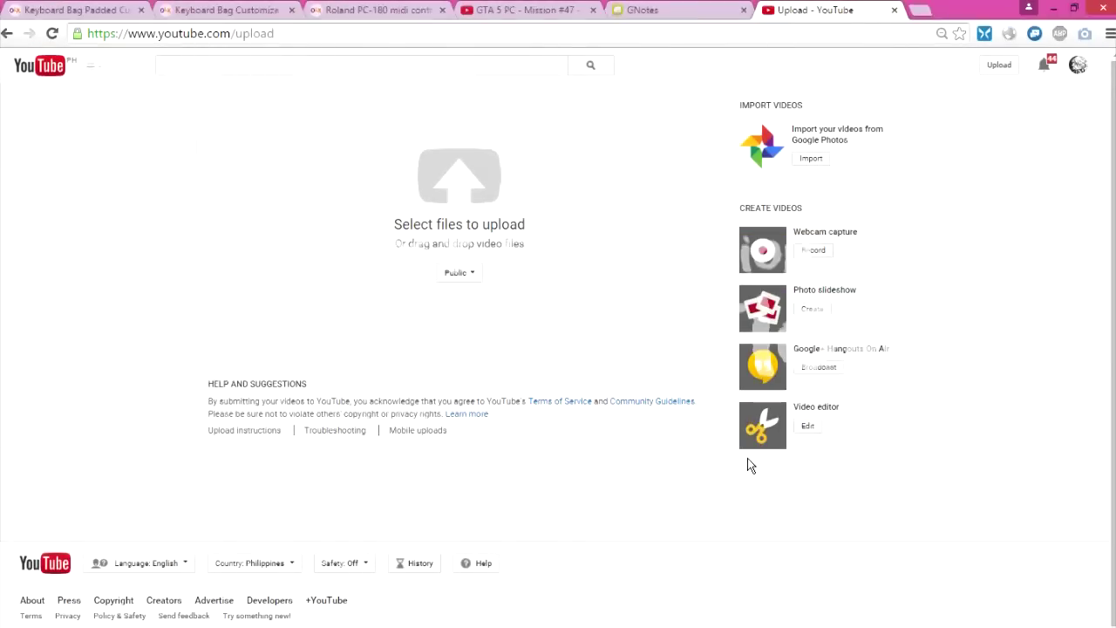
- Upload the flashlight preview video and replace its title, starting with '[Cyber Diva]'
{"action": "left_click_drag", "start_coordinate": [256, 237], "coordinate": [576, 234]}
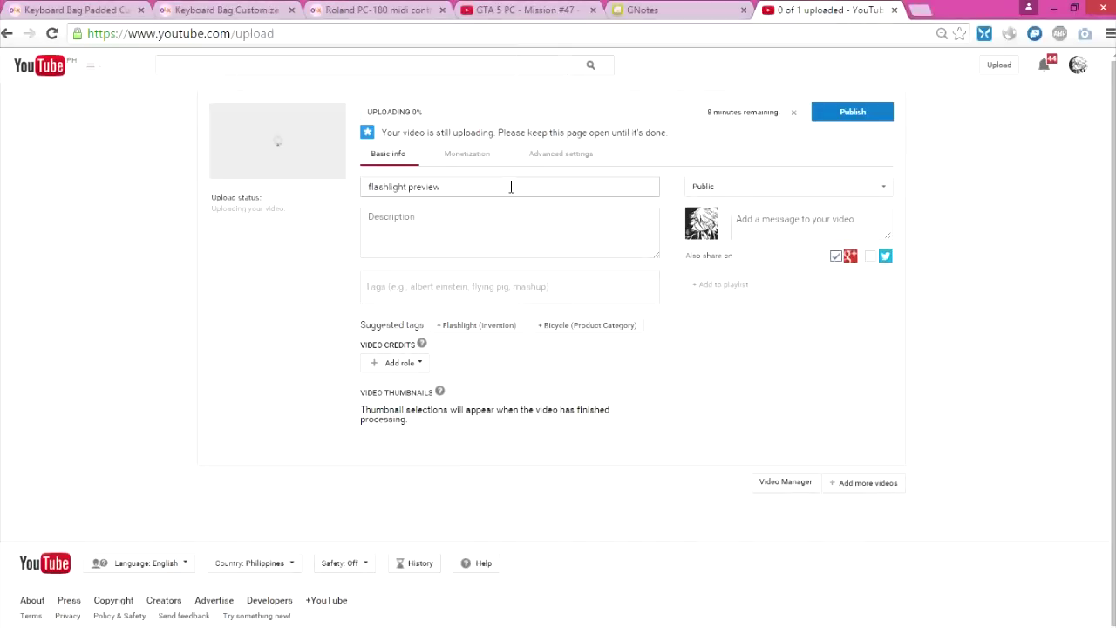
{"action": "key", "text": "ctrl+a"}
{"action": "key", "text": "BackSpace"}
{"action": "type", "text": "[Cyber "}
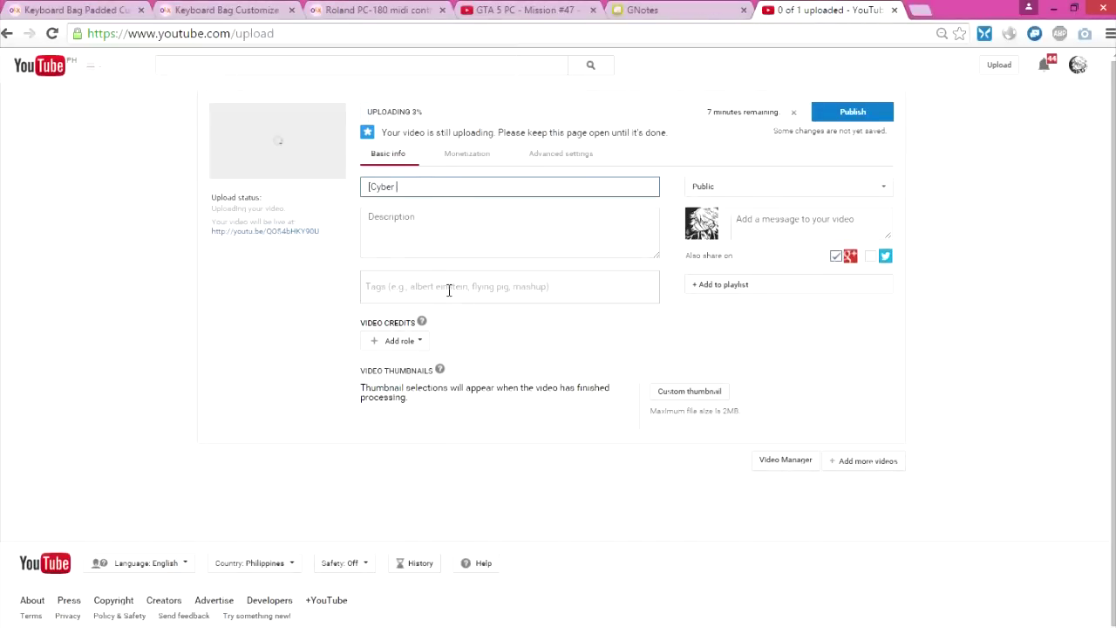
{"action": "type", "text": "Diva]"}
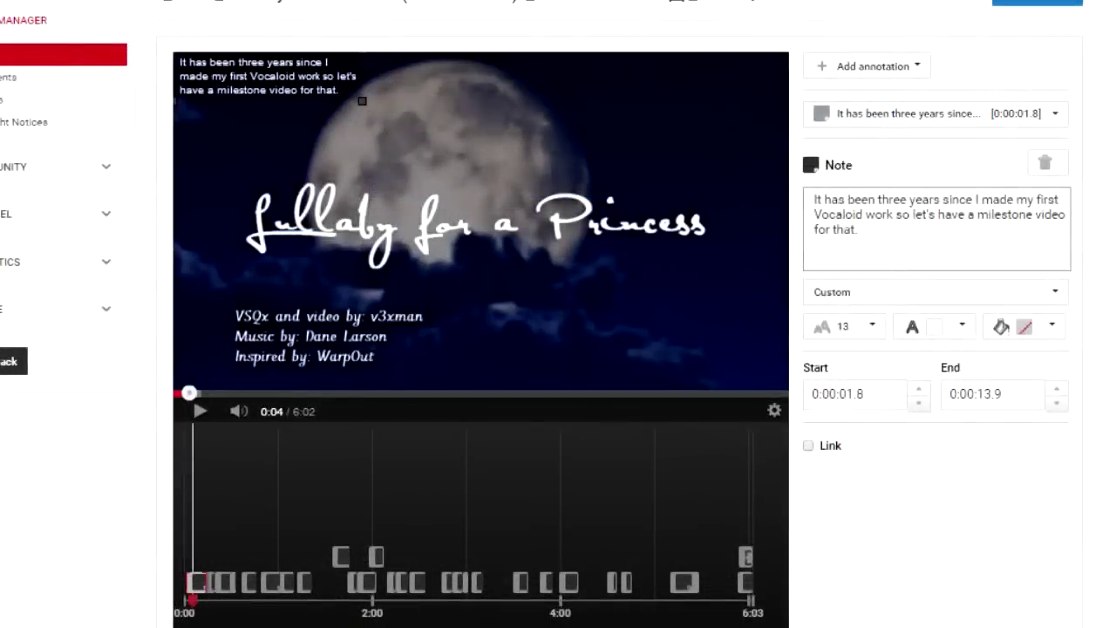